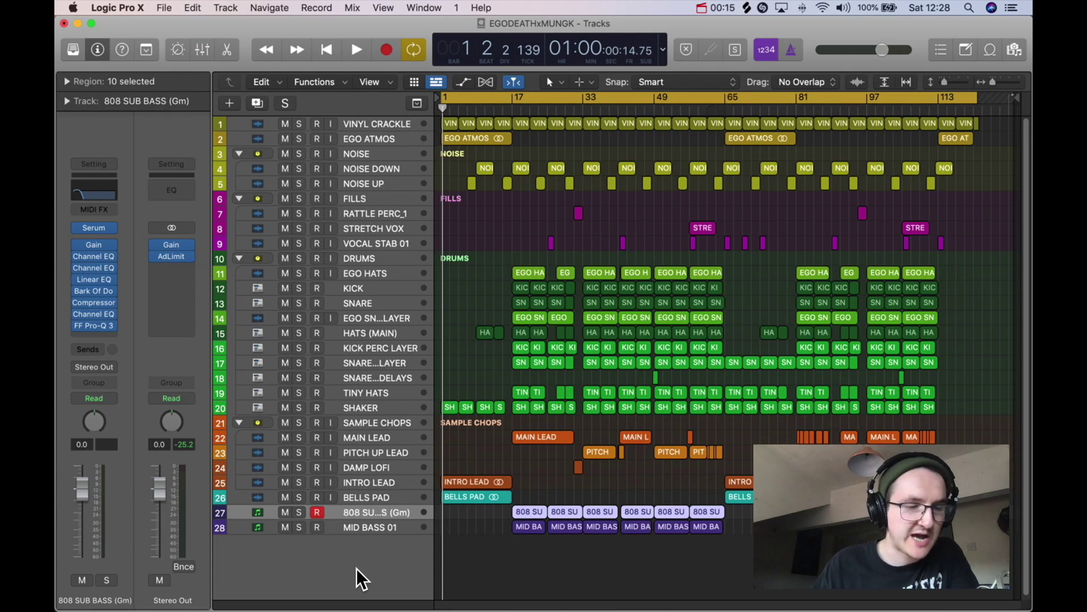
- Step through the tracks, from MID BASS 01 to VINYL CRACKLE, reviewing their routing and sends
{"action": "left_click", "coordinate": [368, 527]}
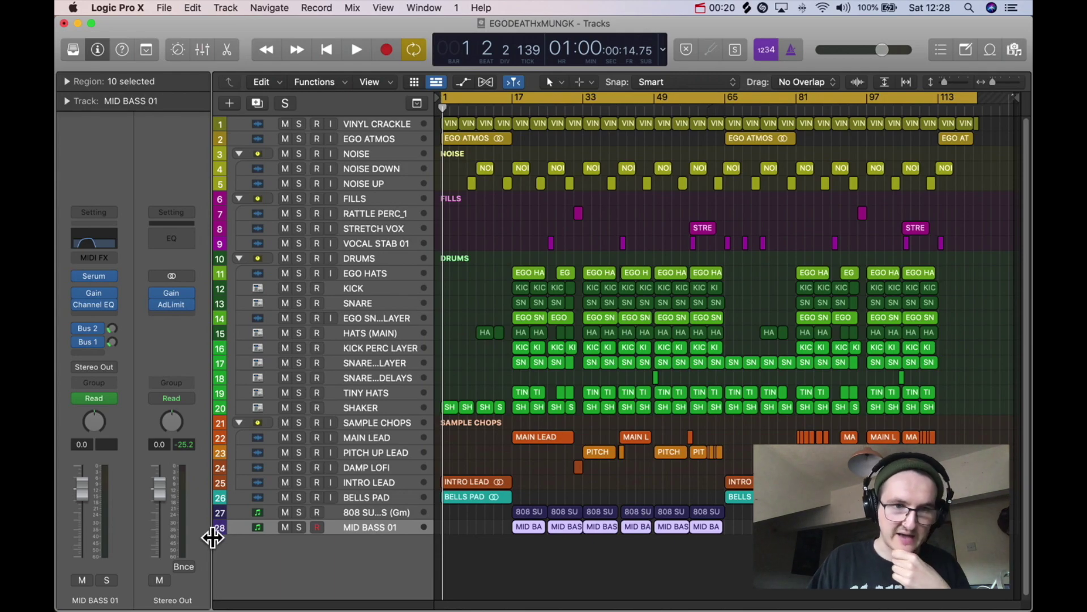
{"action": "left_click", "coordinate": [355, 126]}
{"action": "key", "text": "Down"}
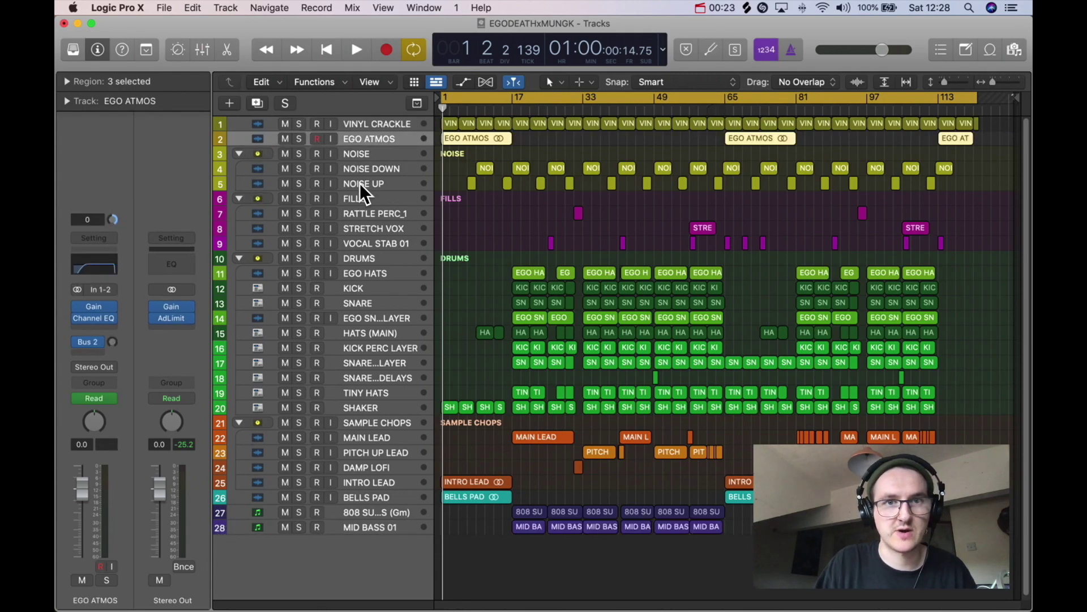
{"action": "key", "text": "Down"}
{"action": "key", "text": "Down"}
{"action": "key", "text": "Down"}
{"action": "key", "text": "Down"}
{"action": "key", "text": "Down"}
{"action": "key", "text": "Down"}
{"action": "key", "text": "Down"}
{"action": "key", "text": "Down"}
{"action": "key", "text": "Down"}
{"action": "key", "text": "Down"}
{"action": "key", "text": "Down"}
{"action": "key", "text": "Down"}
{"action": "key", "text": "Down"}
{"action": "key", "text": "Down"}
{"action": "key", "text": "Down"}
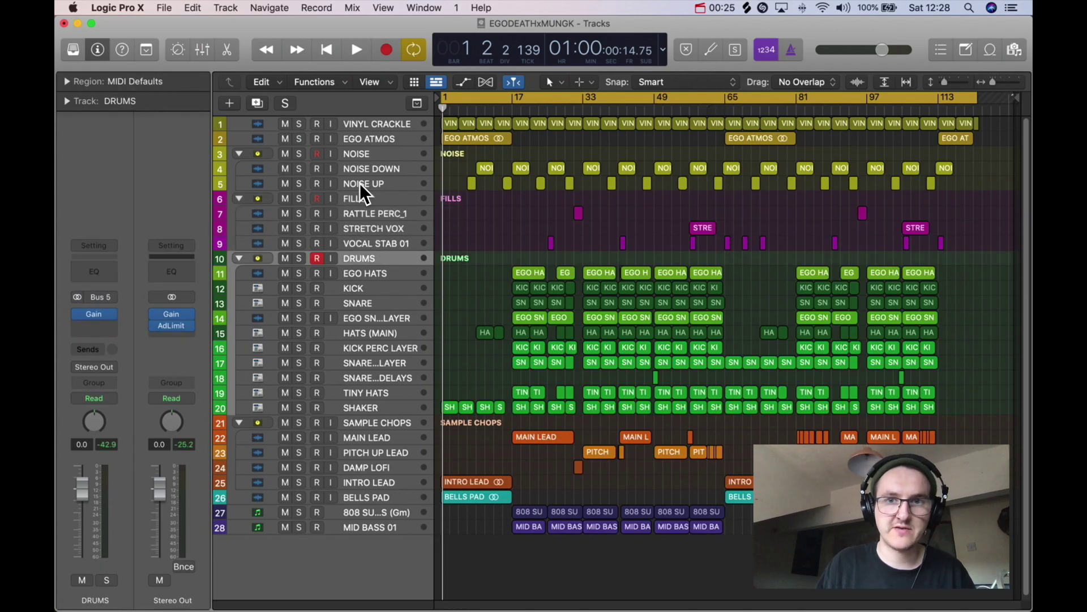
{"action": "key", "text": "Down"}
{"action": "key", "text": "Up"}
{"action": "key", "text": "Up"}
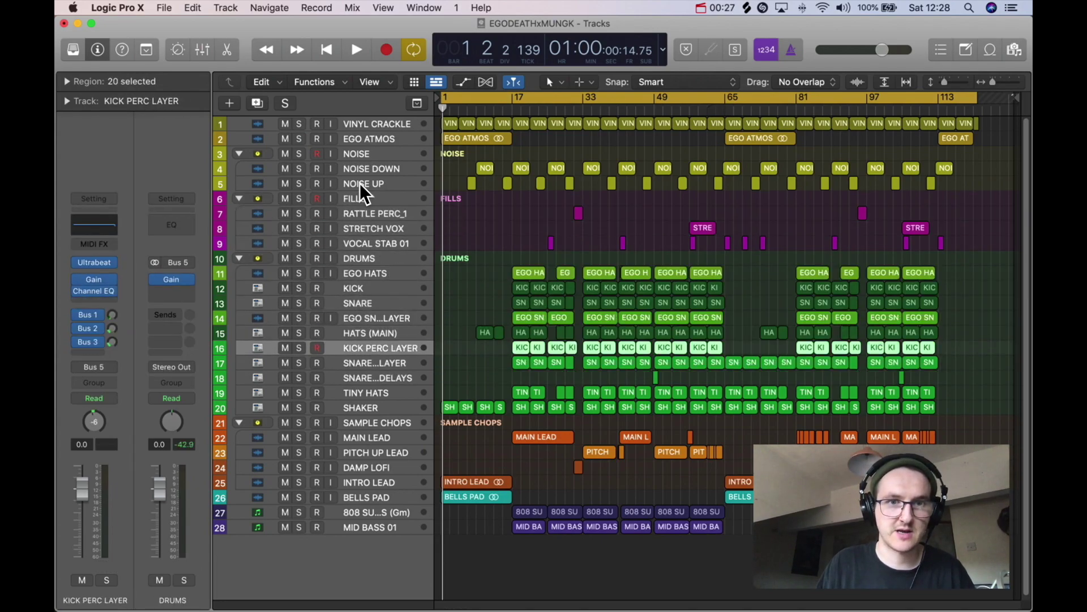
{"action": "key", "text": "Up"}
{"action": "key", "text": "Down"}
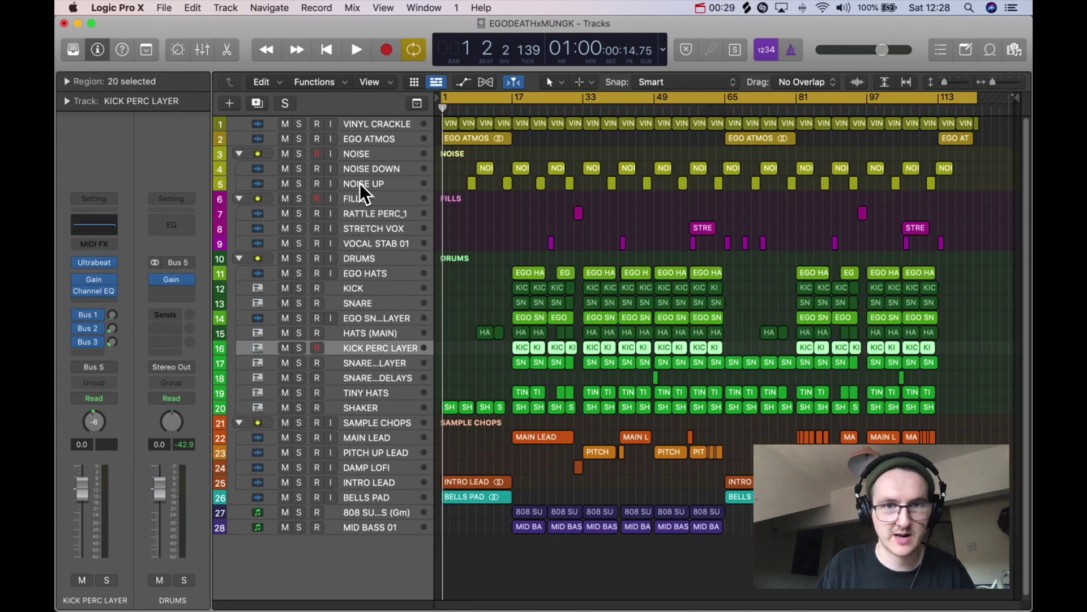
{"action": "key", "text": "Down"}
{"action": "key", "text": "Down"}
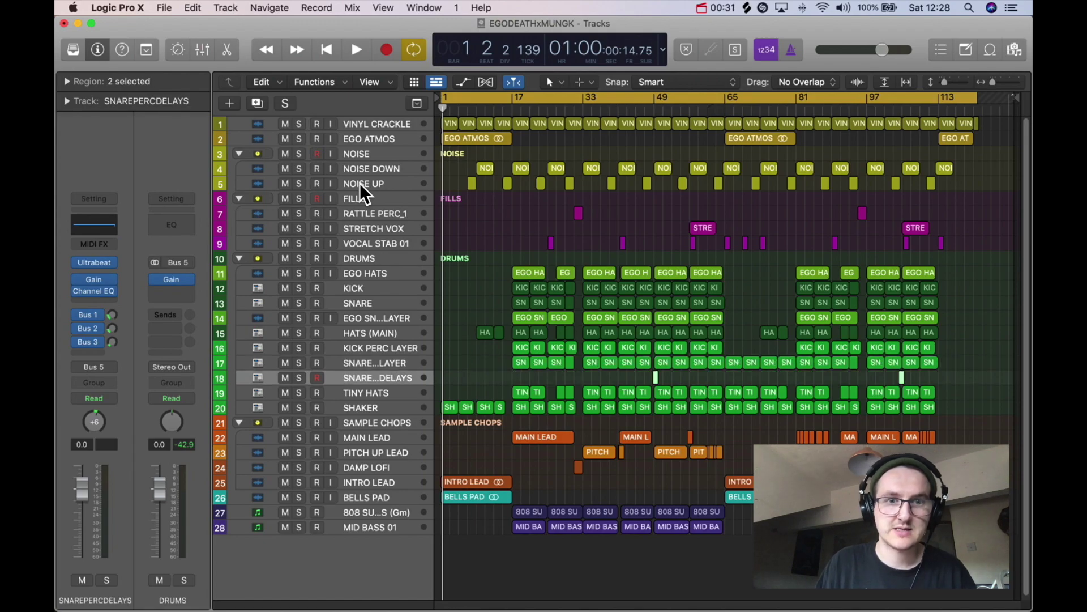
{"action": "key", "text": "Down"}
{"action": "key", "text": "Down"}
{"action": "key", "text": "Down"}
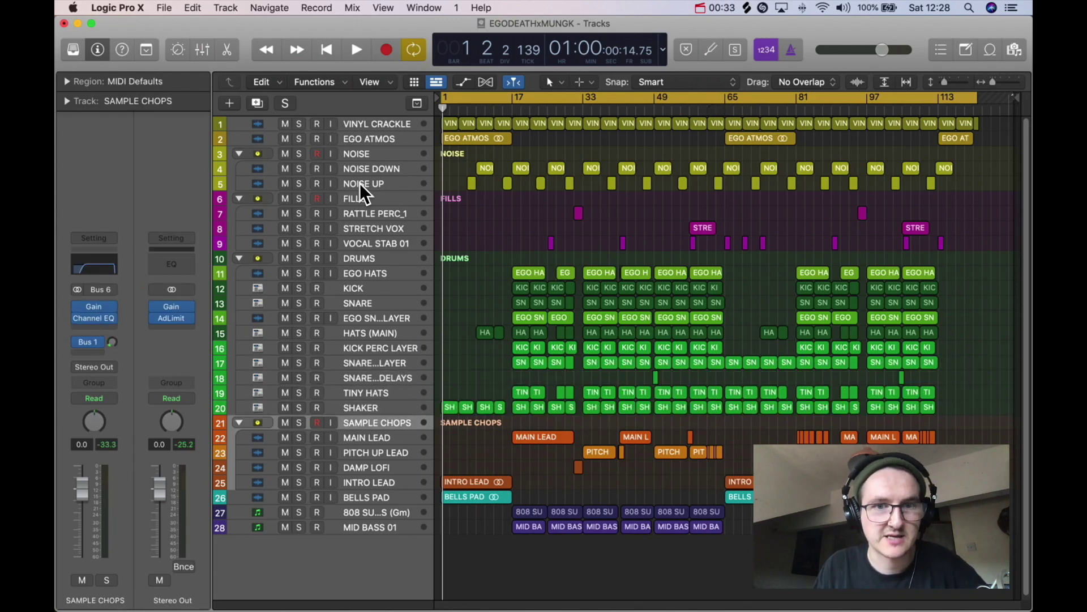
{"action": "key", "text": "Down"}
{"action": "key", "text": "Down"}
{"action": "key", "text": "Down"}
{"action": "key", "text": "Down"}
{"action": "key", "text": "Down"}
{"action": "key", "text": "Down"}
{"action": "key", "text": "Down"}
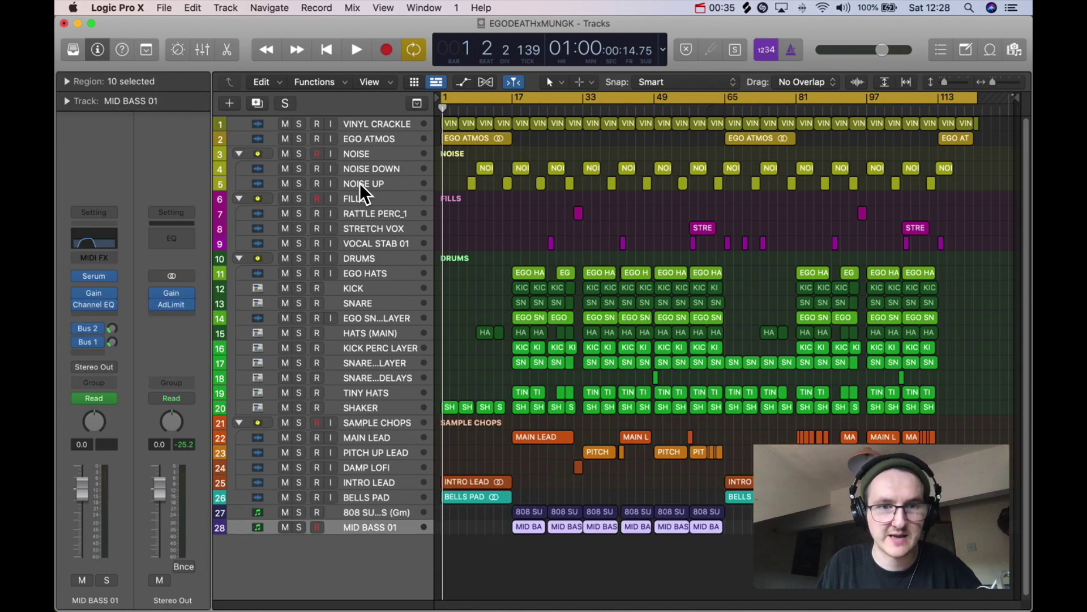
{"action": "key", "text": "Up"}
{"action": "key", "text": "Up"}
{"action": "key", "text": "Up"}
{"action": "key", "text": "Up"}
{"action": "key", "text": "Up"}
{"action": "key", "text": "Up"}
{"action": "key", "text": "Up"}
{"action": "key", "text": "Up"}
{"action": "key", "text": "Up"}
{"action": "key", "text": "Up"}
{"action": "key", "text": "Up"}
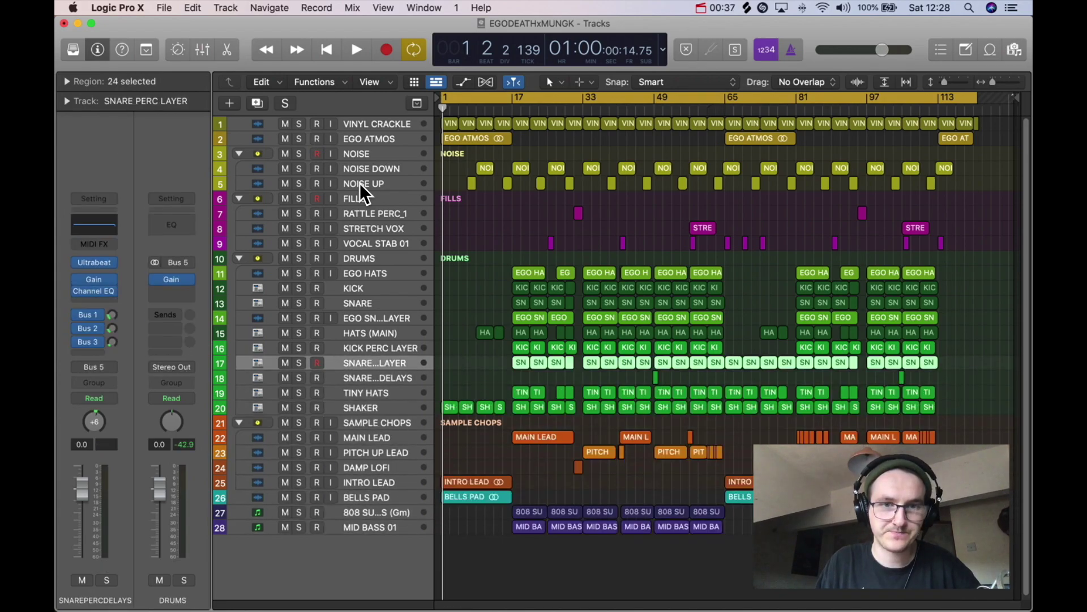
{"action": "key", "text": "Up"}
{"action": "key", "text": "Up"}
{"action": "key", "text": "Up"}
{"action": "key", "text": "Up"}
{"action": "key", "text": "Up"}
{"action": "key", "text": "Up"}
{"action": "key", "text": "Up"}
{"action": "key", "text": "Up"}
{"action": "key", "text": "Up"}
{"action": "key", "text": "Up"}
{"action": "key", "text": "Up"}
{"action": "key", "text": "Up"}
{"action": "key", "text": "Up"}
{"action": "key", "text": "Up"}
{"action": "key", "text": "Up"}
{"action": "key", "text": "Up"}
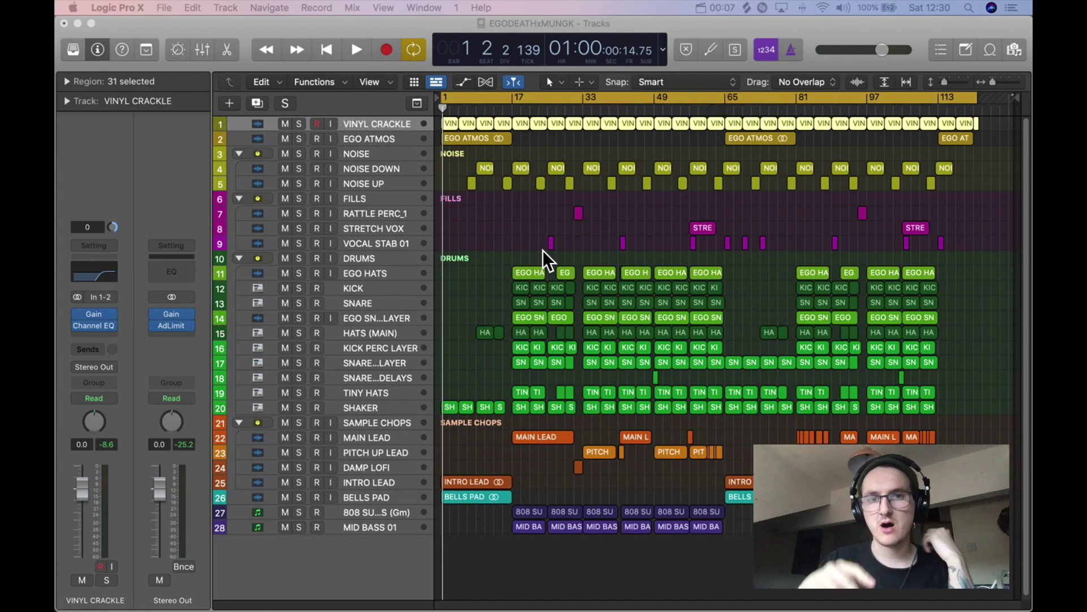
{"action": "scroll", "coordinate": [450, 181], "scroll_direction": "down", "scroll_amount": 1}
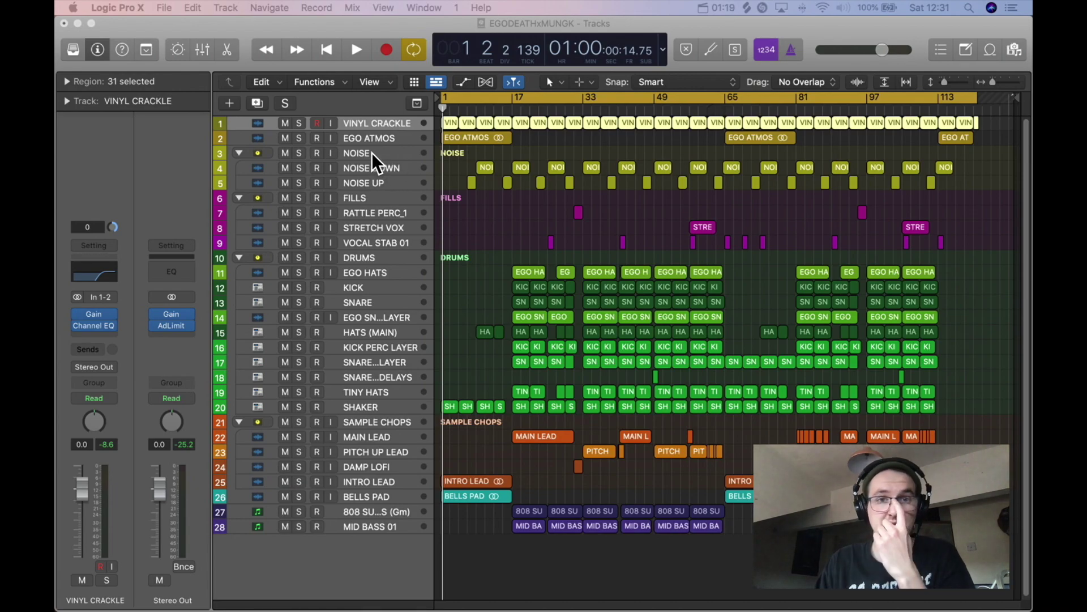
- Show the Export submenu of Logic's File menu
{"action": "left_click", "coordinate": [355, 27]}
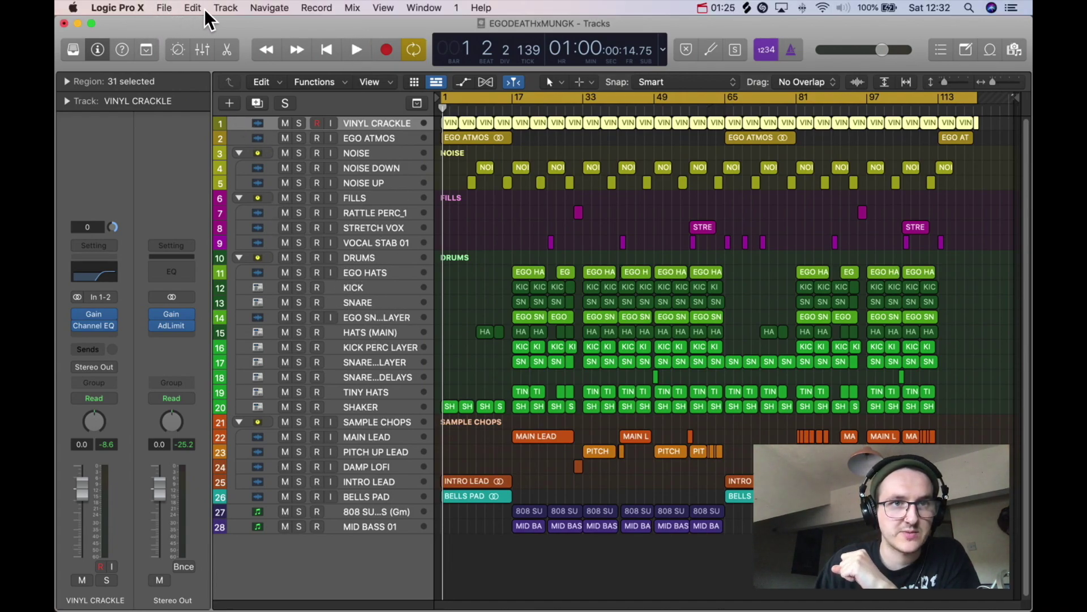
{"action": "left_click", "coordinate": [160, 9]}
{"action": "mouse_move", "coordinate": [215, 282]}
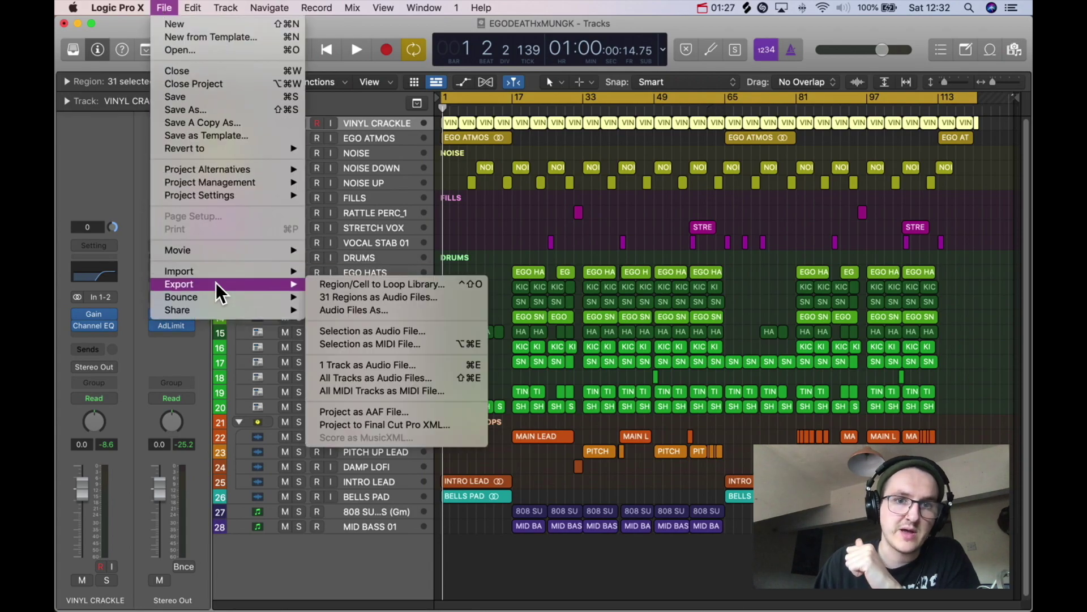
- Export All Tracks as Audio Files into a new Desktop folder named STEMS
{"action": "left_click", "coordinate": [348, 377]}
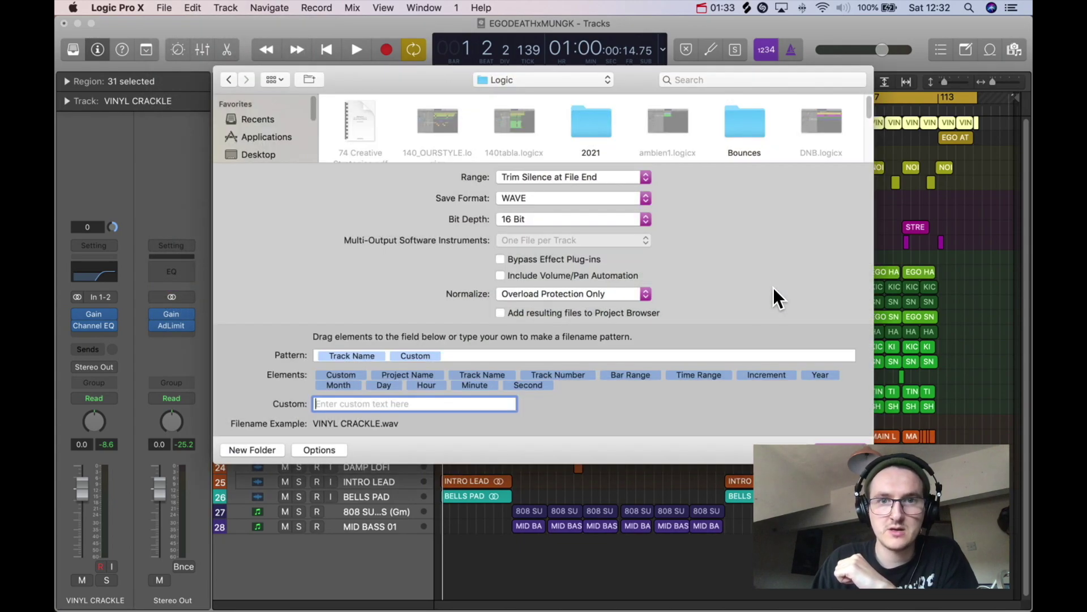
{"action": "left_click", "coordinate": [259, 153]}
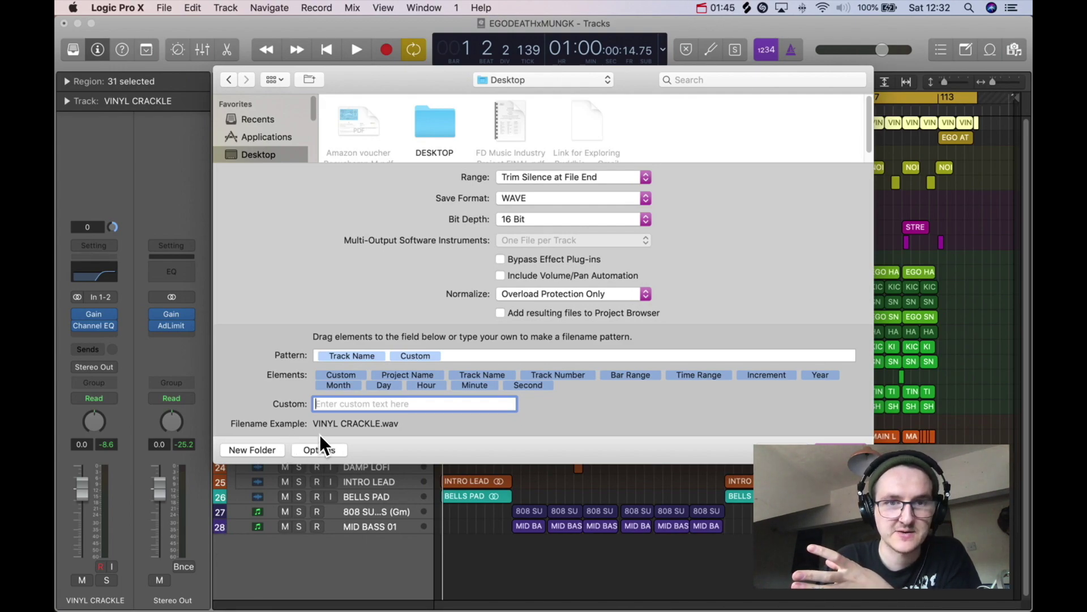
{"action": "left_click", "coordinate": [254, 450]}
{"action": "type", "text": "STEMS"}
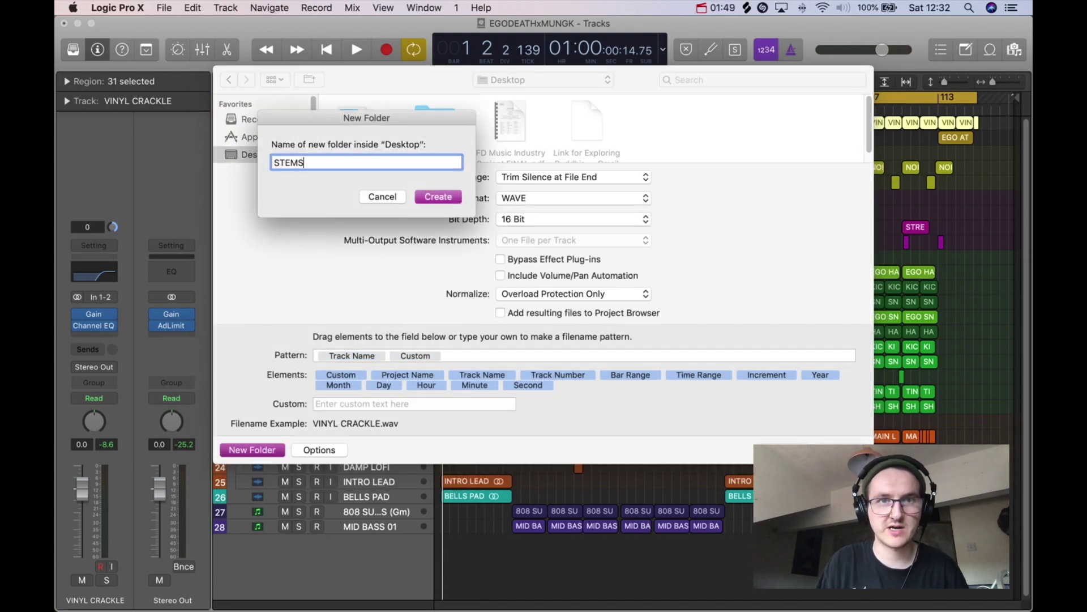
{"action": "left_click", "coordinate": [426, 197]}
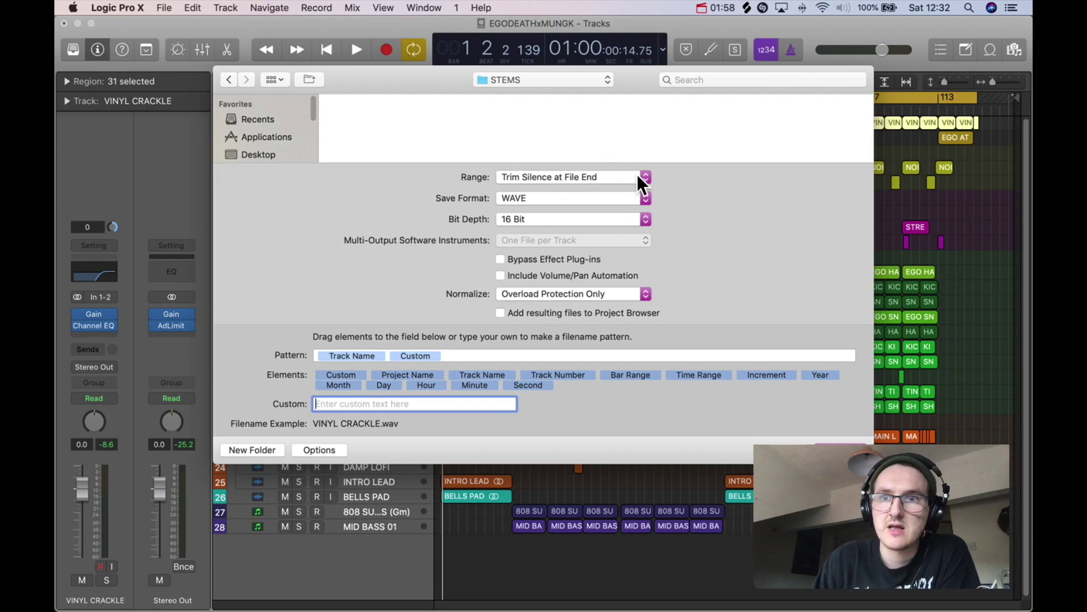
- Set the export range to Export Cycle Range Only and leave Bypass Effect Plug-ins unticked
{"action": "left_click", "coordinate": [599, 178]}
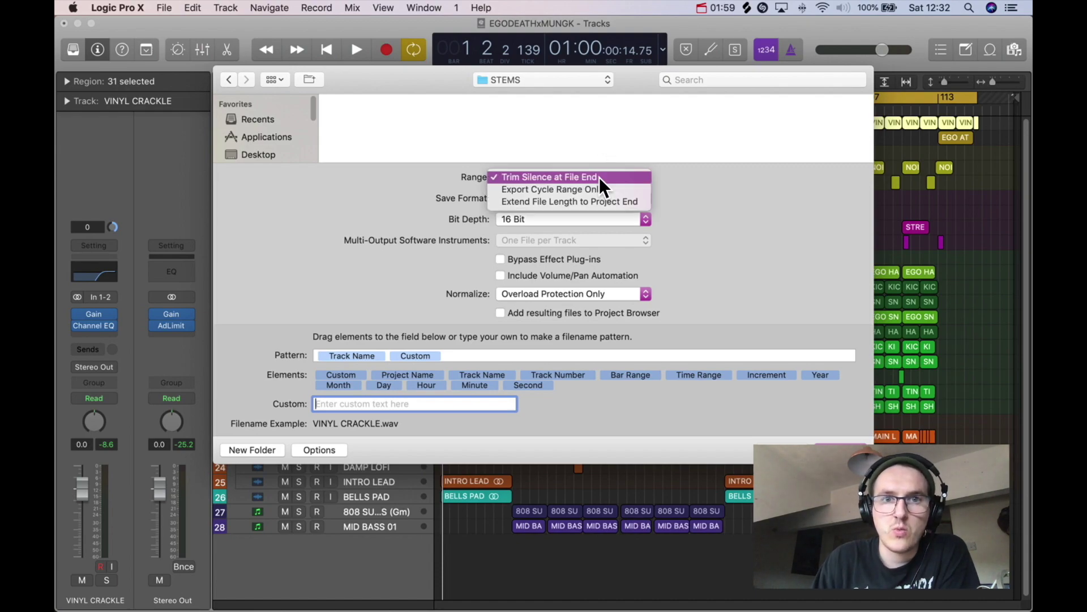
{"action": "left_click", "coordinate": [564, 188]}
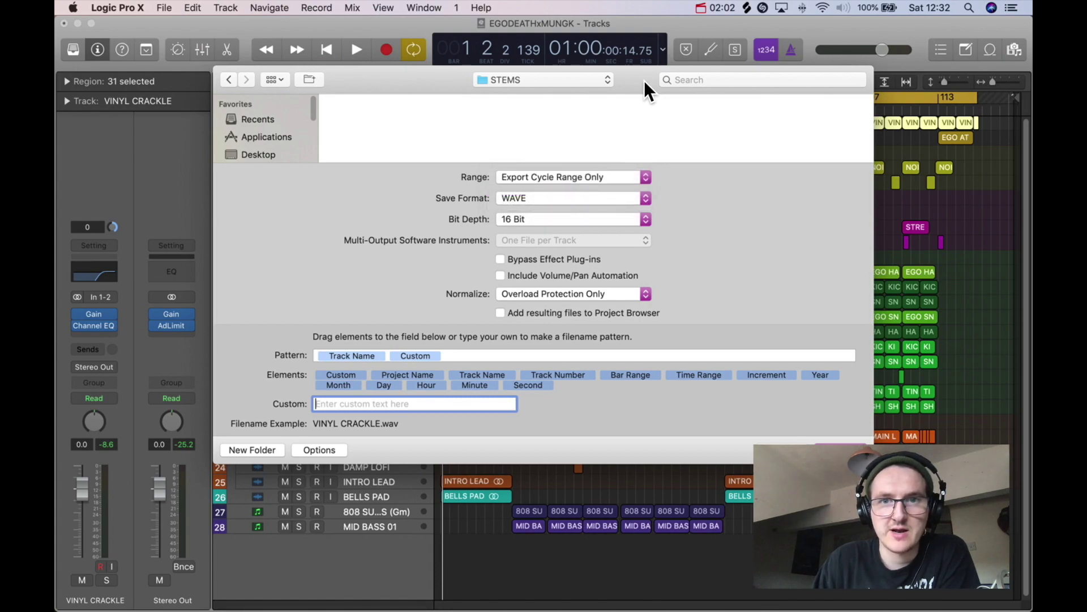
{"action": "left_click_drag", "start_coordinate": [644, 81], "coordinate": [643, 194]}
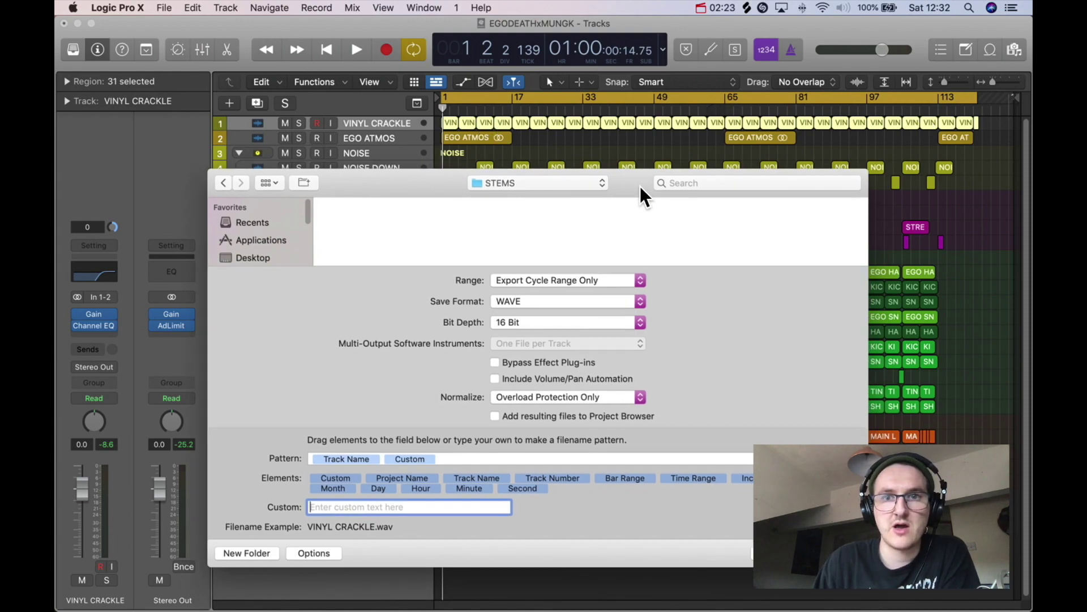
{"action": "left_click_drag", "start_coordinate": [647, 190], "coordinate": [623, 116]}
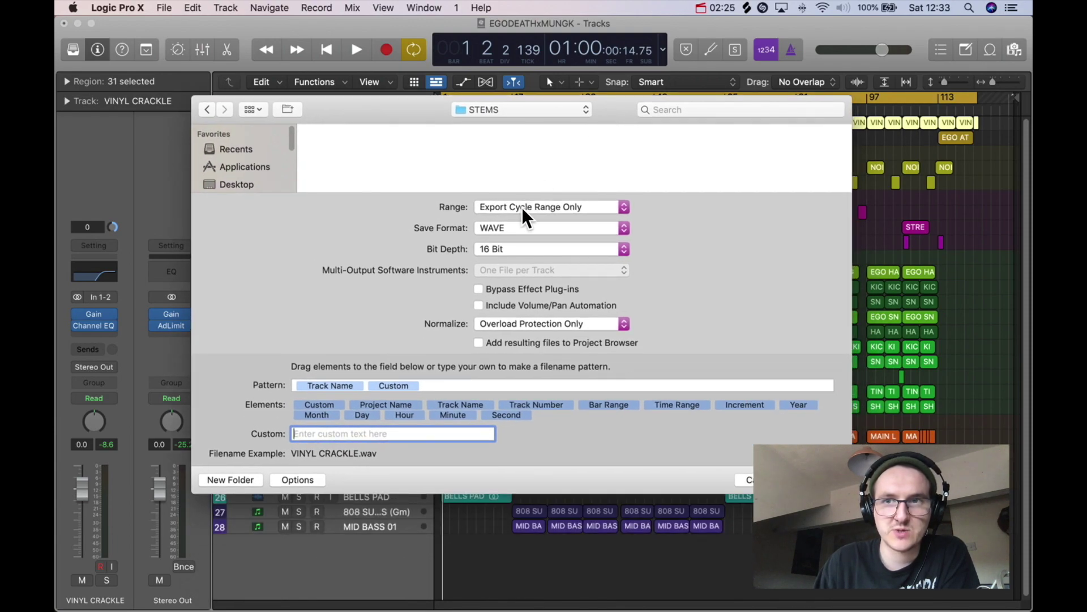
{"action": "left_click", "coordinate": [548, 208]}
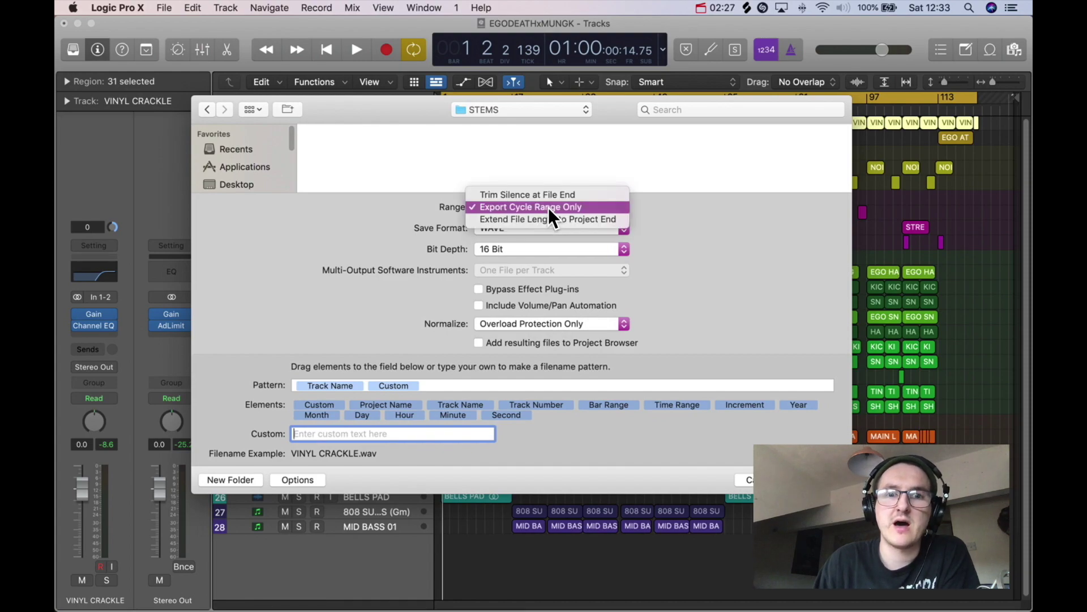
{"action": "left_click", "coordinate": [677, 207]}
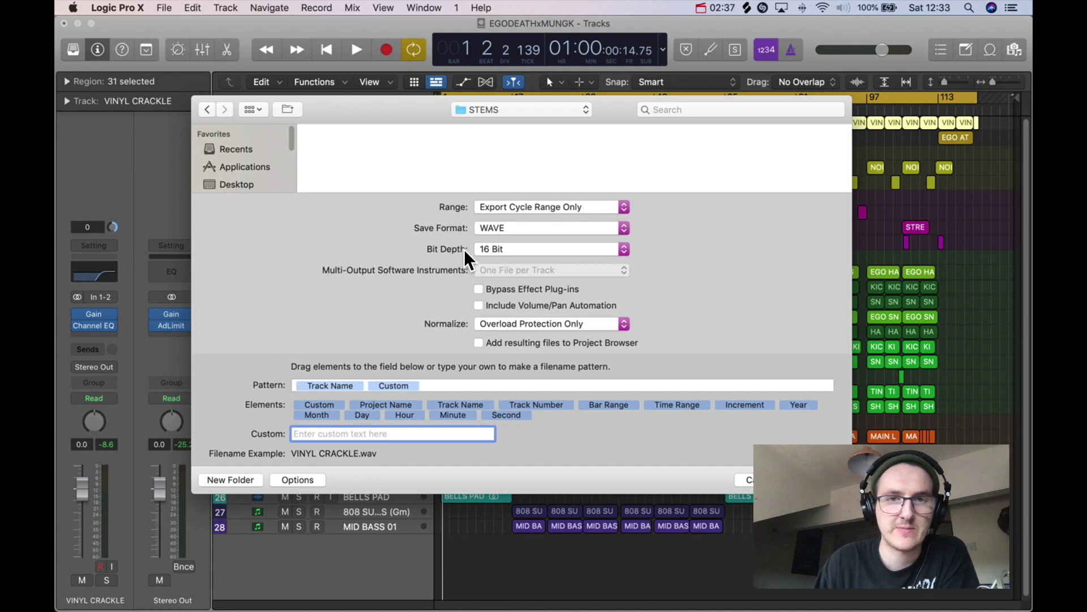
{"action": "left_click", "coordinate": [480, 288]}
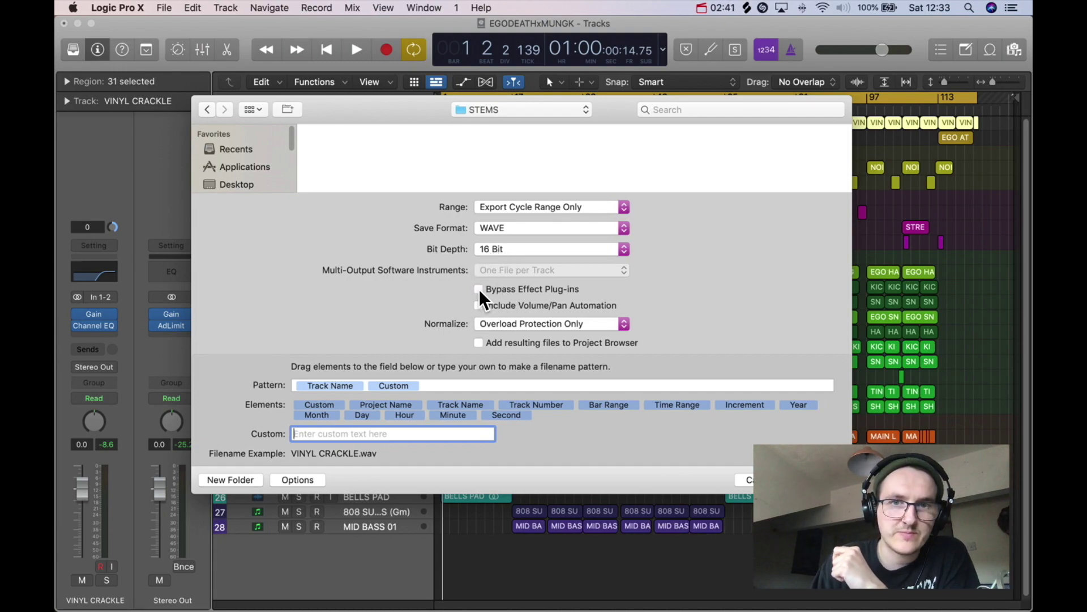
{"action": "left_click", "coordinate": [479, 289]}
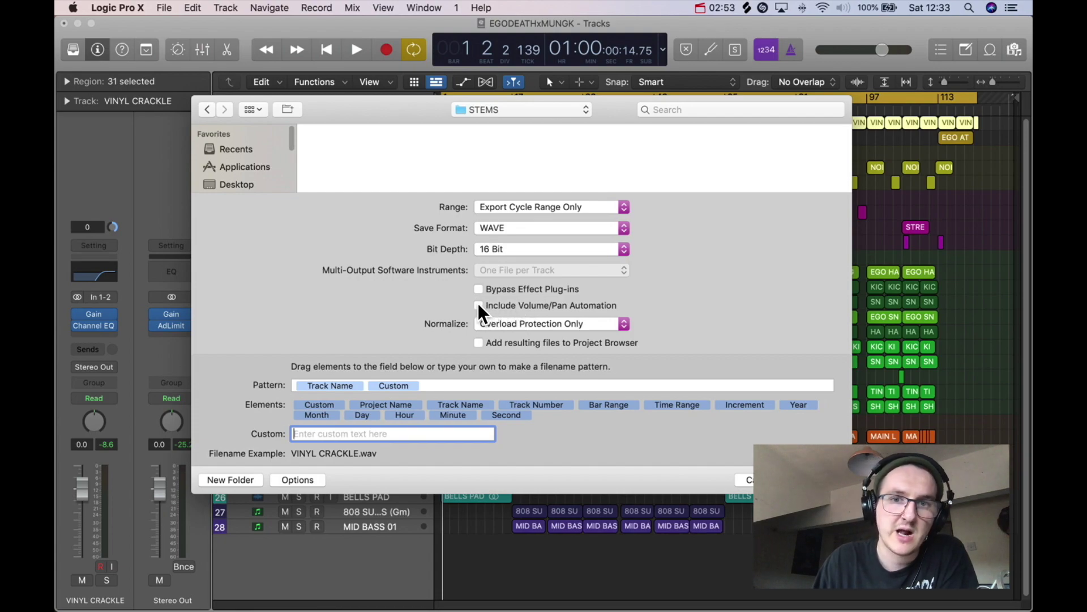
- Keep Include Volume/Pan Automation unticked and bring up the Normalize options
{"action": "left_click", "coordinate": [479, 305]}
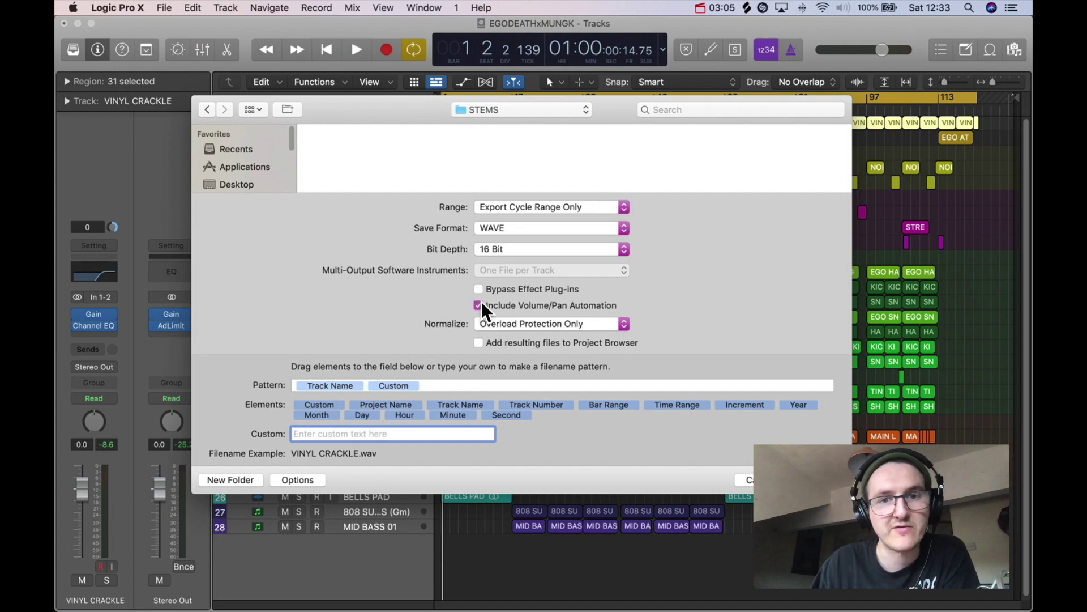
{"action": "left_click", "coordinate": [479, 306]}
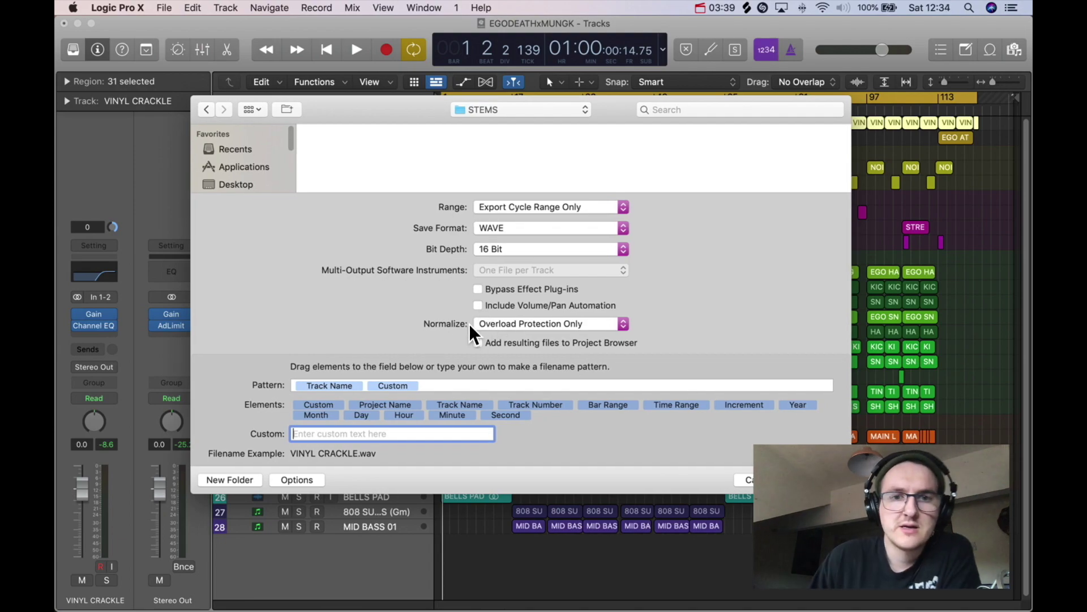
{"action": "left_click", "coordinate": [557, 324]}
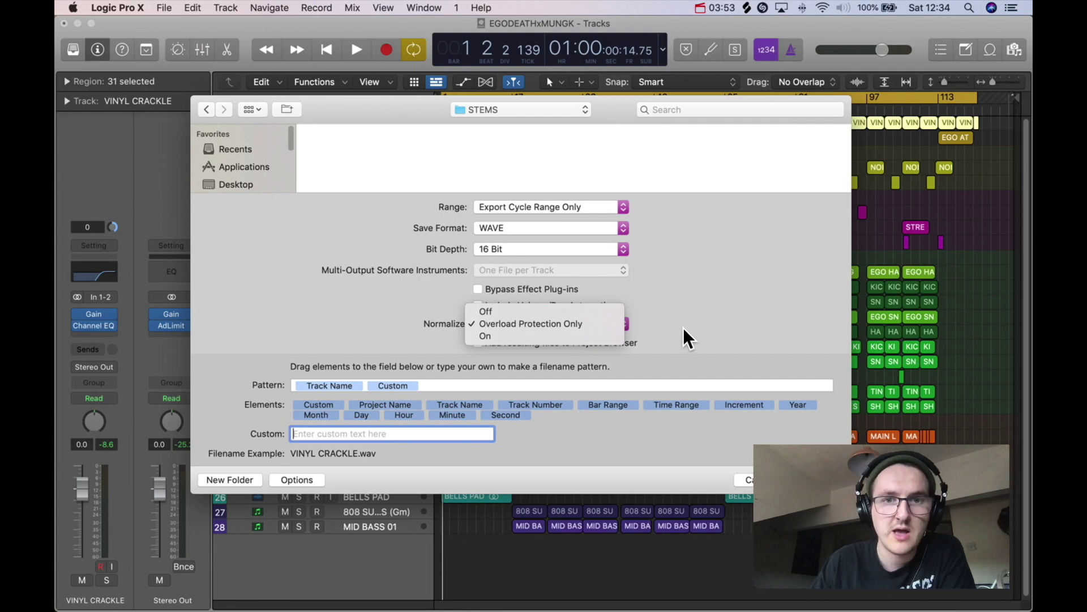
- Switch Normalize to On, then change it to Off
{"action": "left_click", "coordinate": [495, 334]}
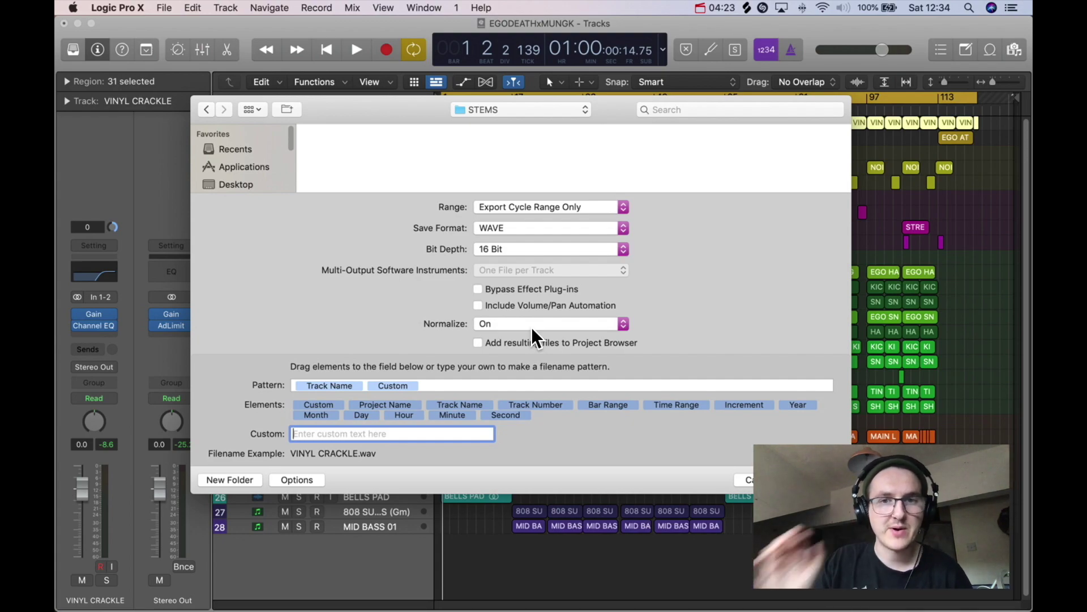
{"action": "left_click", "coordinate": [514, 322]}
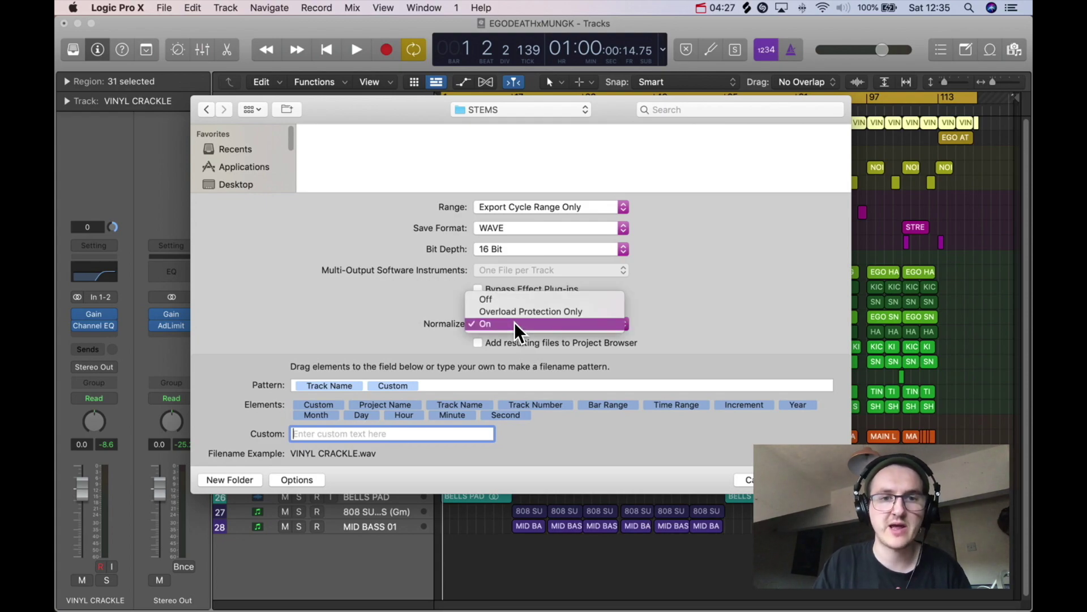
{"action": "left_click", "coordinate": [487, 299]}
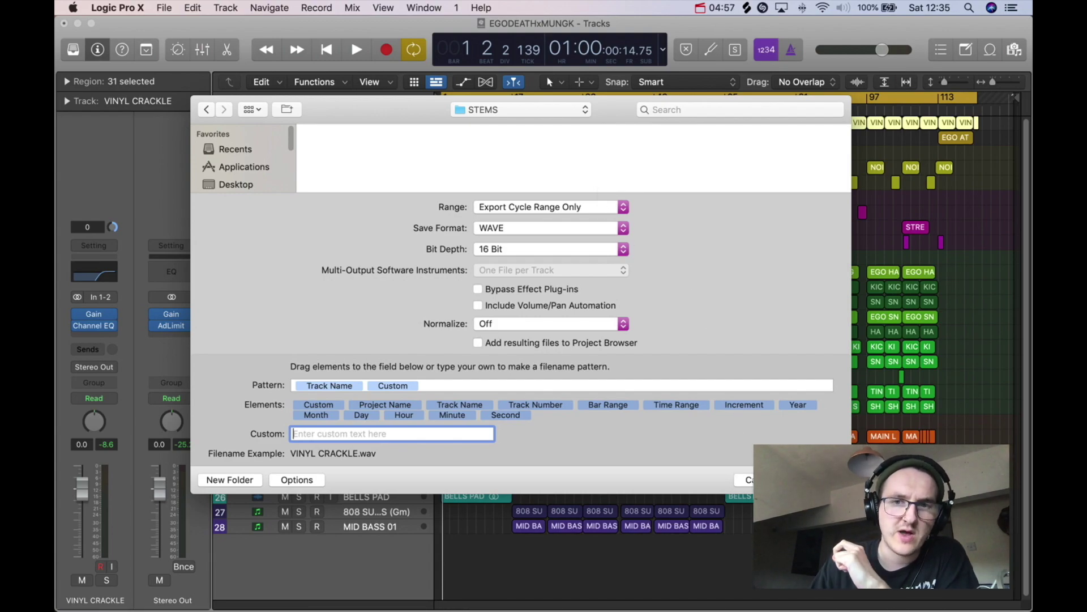
- Cancel the export and create arrangement tracks for the REV1, SPRING1 and SPRING2 aux channels
{"action": "left_click", "coordinate": [759, 479]}
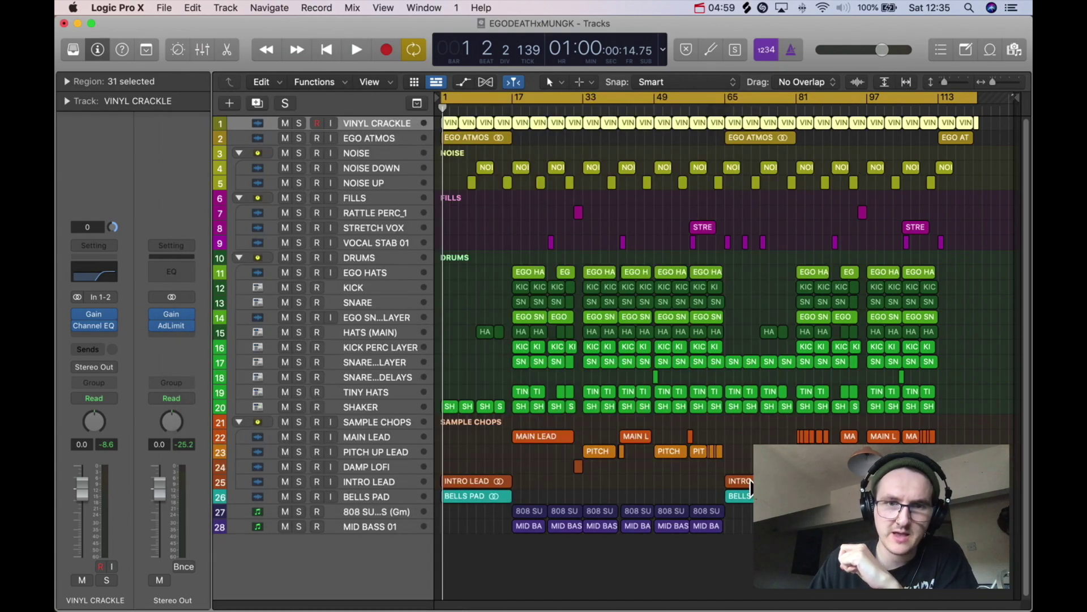
{"action": "key", "text": "x"}
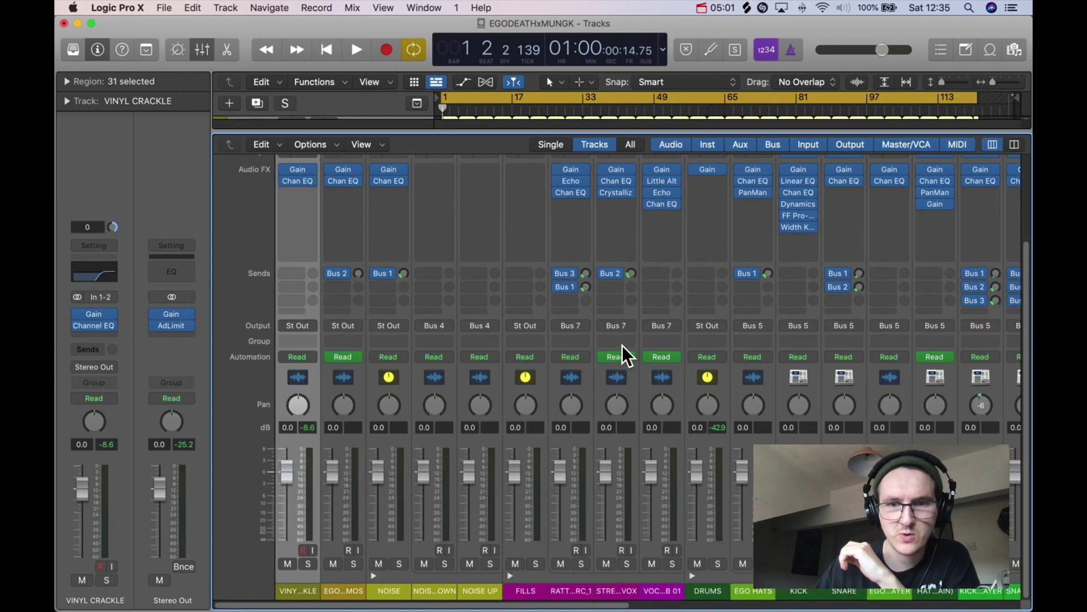
{"action": "scroll", "coordinate": [525, 601], "scroll_direction": "right", "scroll_amount": 10}
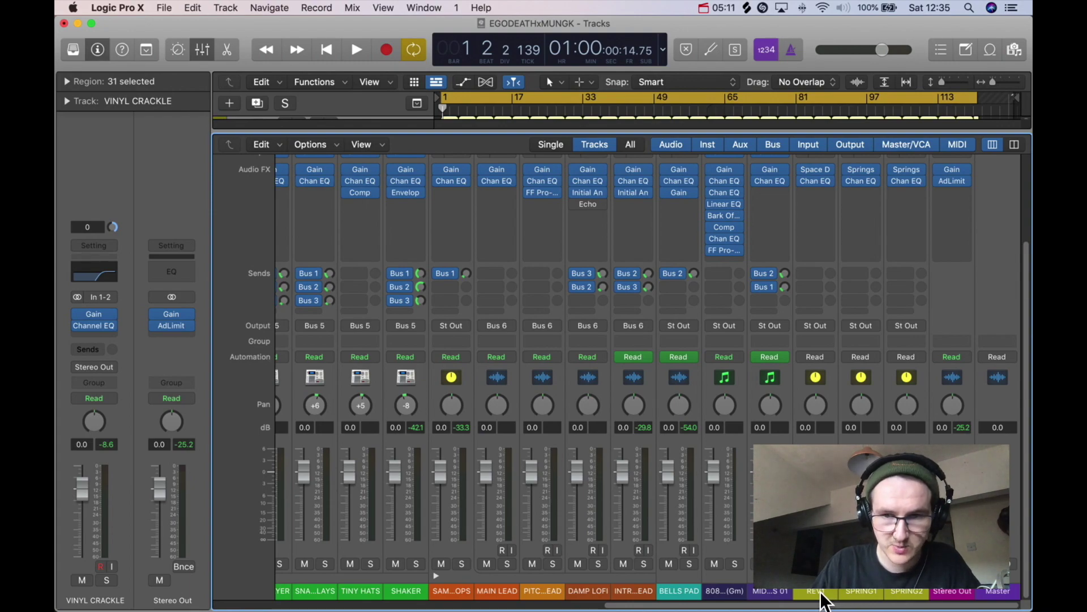
{"action": "left_click", "coordinate": [824, 594]}
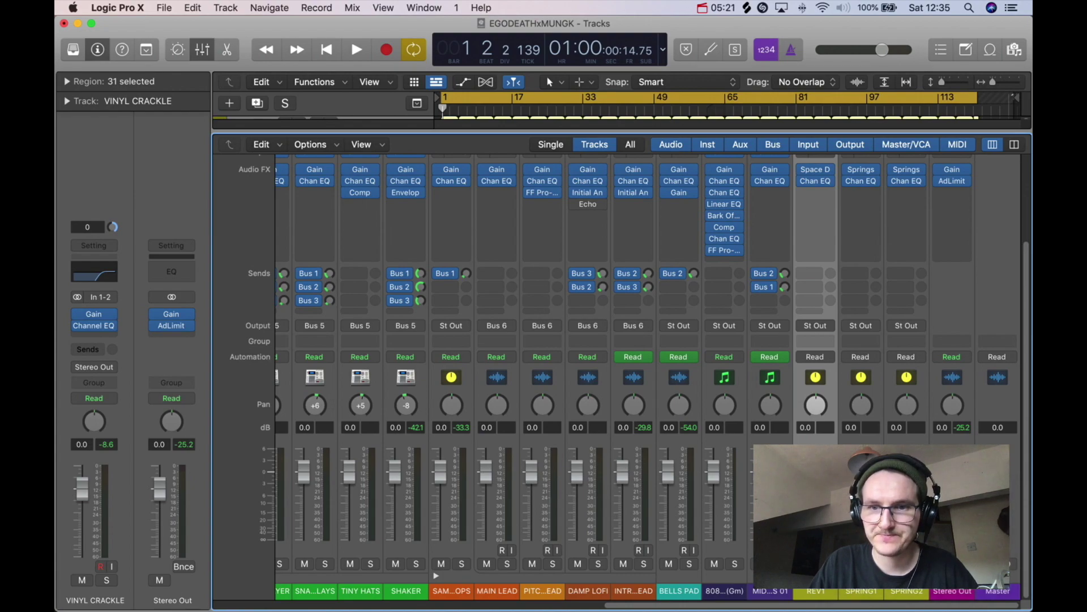
{"action": "left_click", "coordinate": [816, 591]}
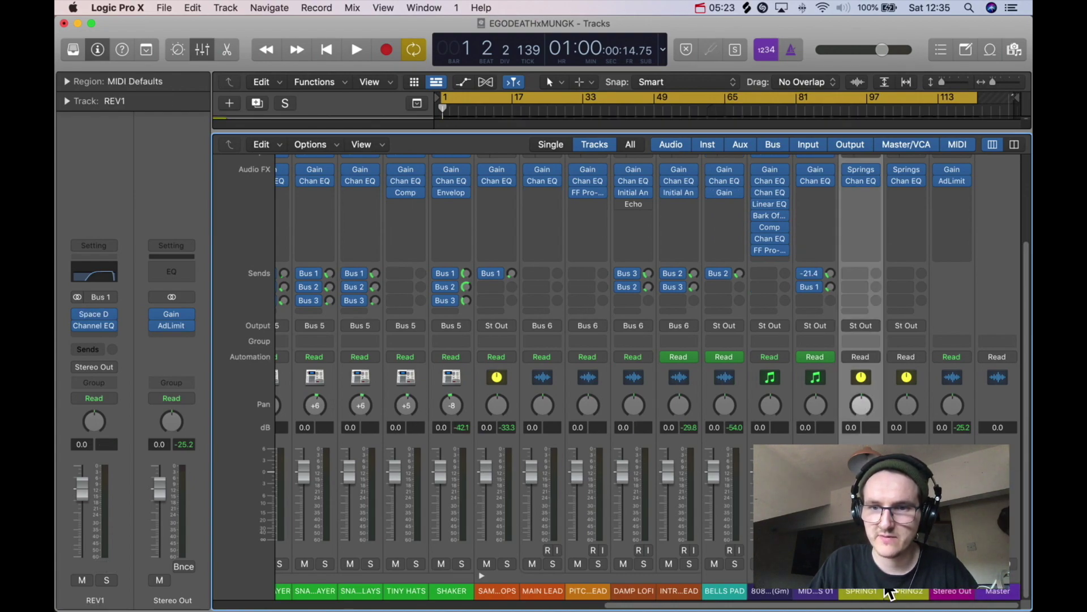
{"action": "left_click", "coordinate": [861, 590]}
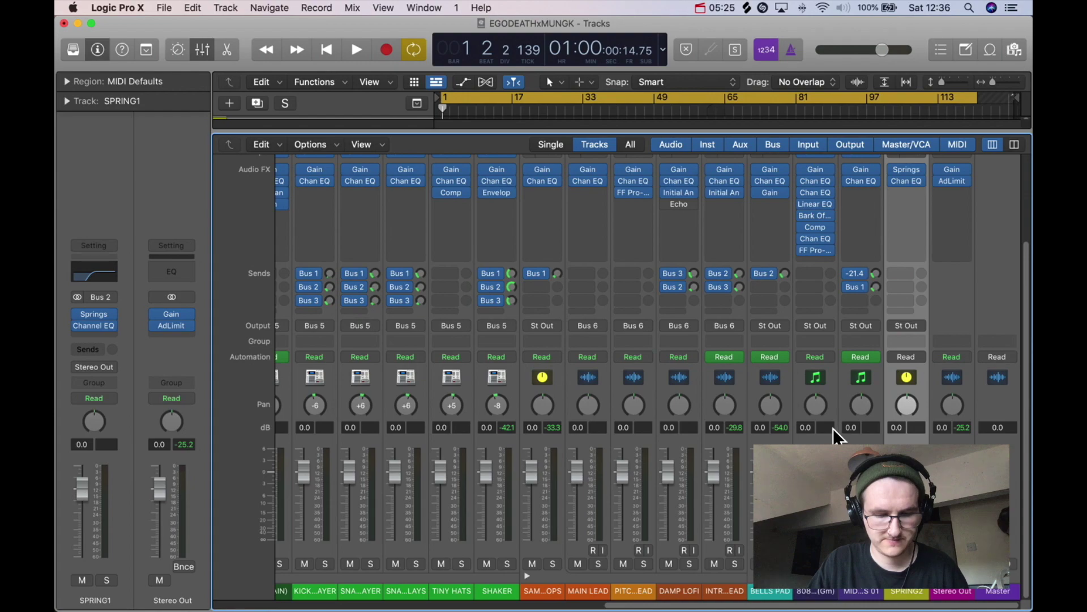
{"action": "key", "text": "Down"}
{"action": "key", "text": "x"}
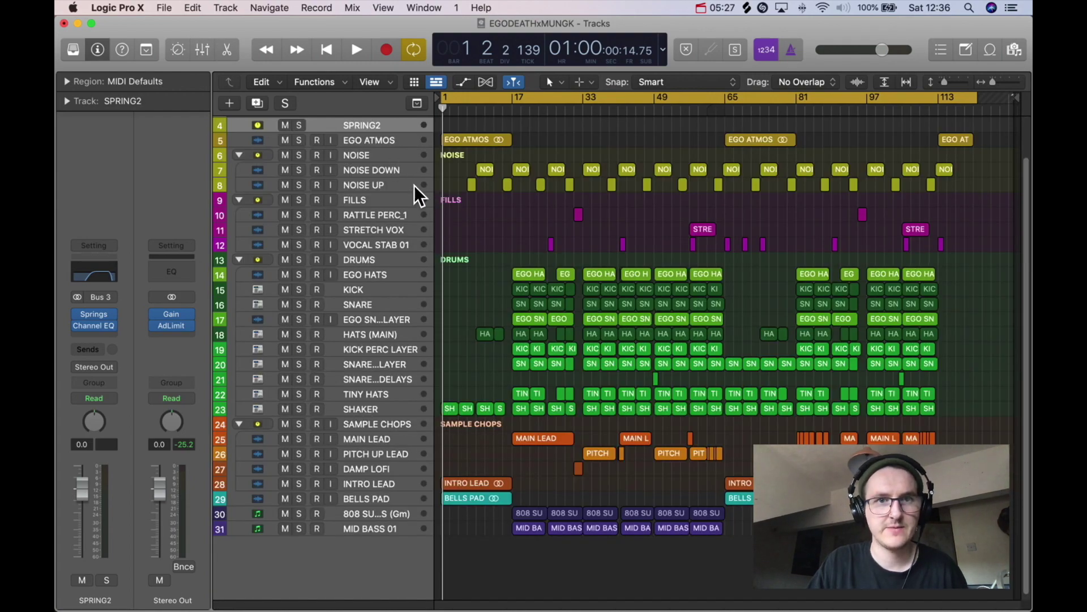
- Move REV1, SPRING1 and SPRING2 below MID BASS 01 and solo REV1
{"action": "scroll", "coordinate": [538, 317], "scroll_direction": "down", "scroll_amount": 1}
{"action": "scroll", "coordinate": [541, 323], "scroll_direction": "up", "scroll_amount": 3}
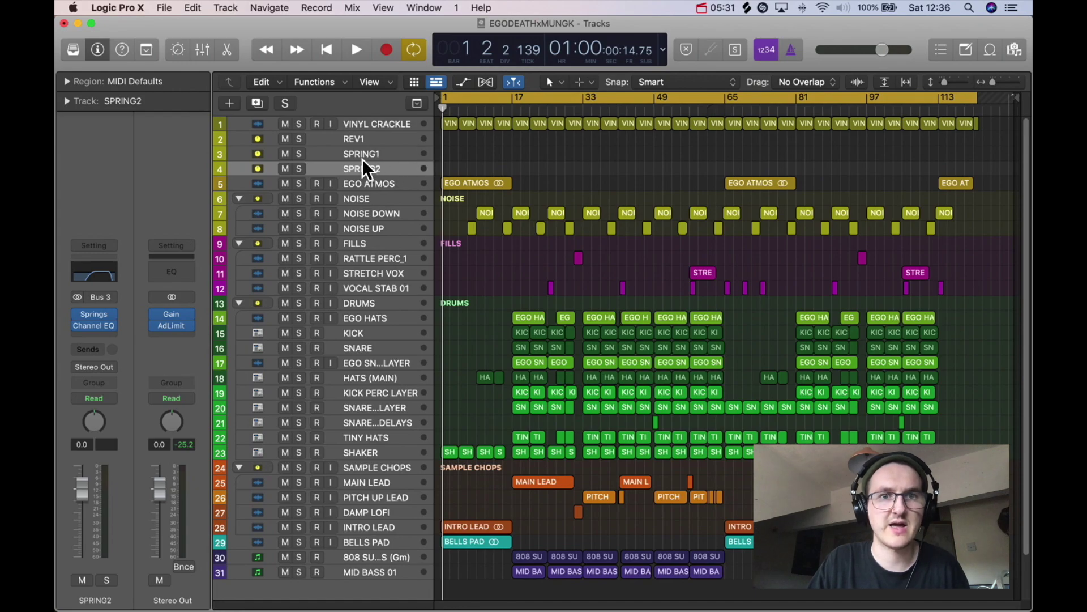
{"action": "left_click_drag", "start_coordinate": [359, 158], "coordinate": [357, 569]}
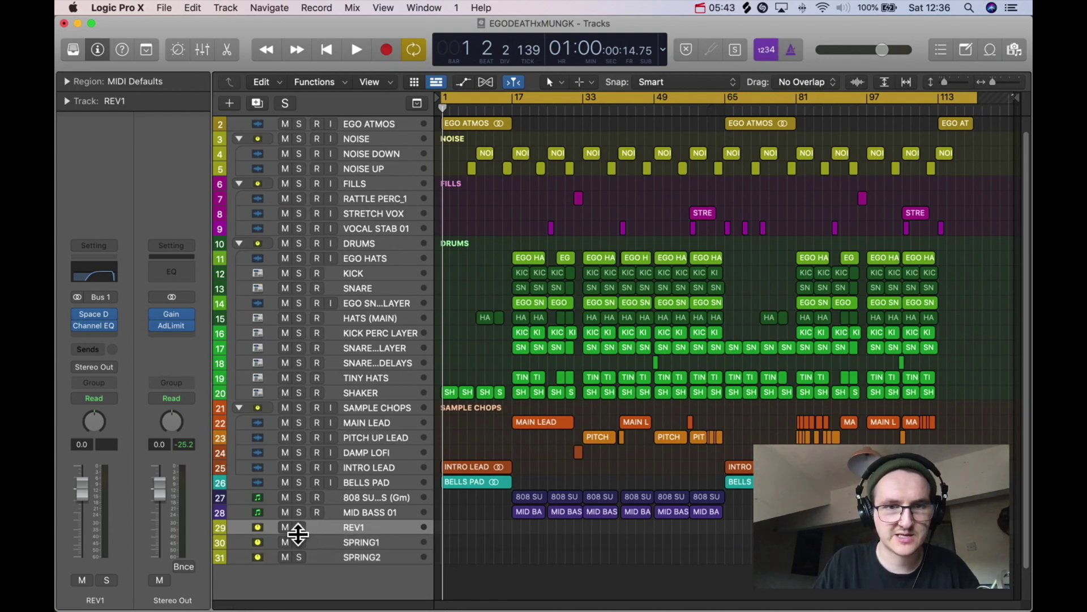
{"action": "left_click", "coordinate": [299, 527]}
{"action": "left_click", "coordinate": [533, 108]}
{"action": "key", "text": "space"}
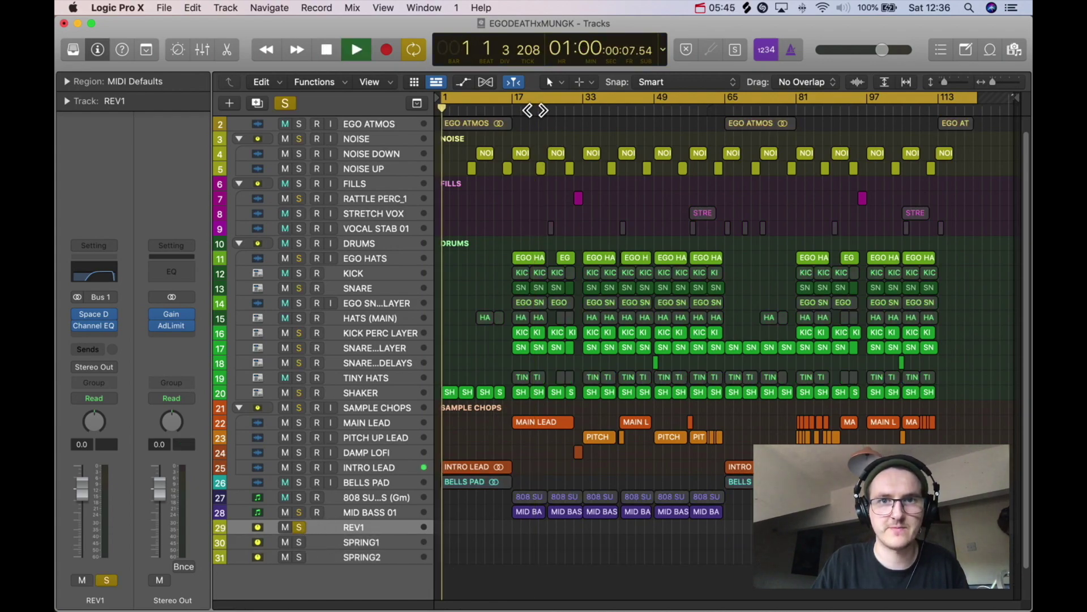
{"action": "left_click", "coordinate": [534, 109]}
{"action": "left_click", "coordinate": [575, 109]}
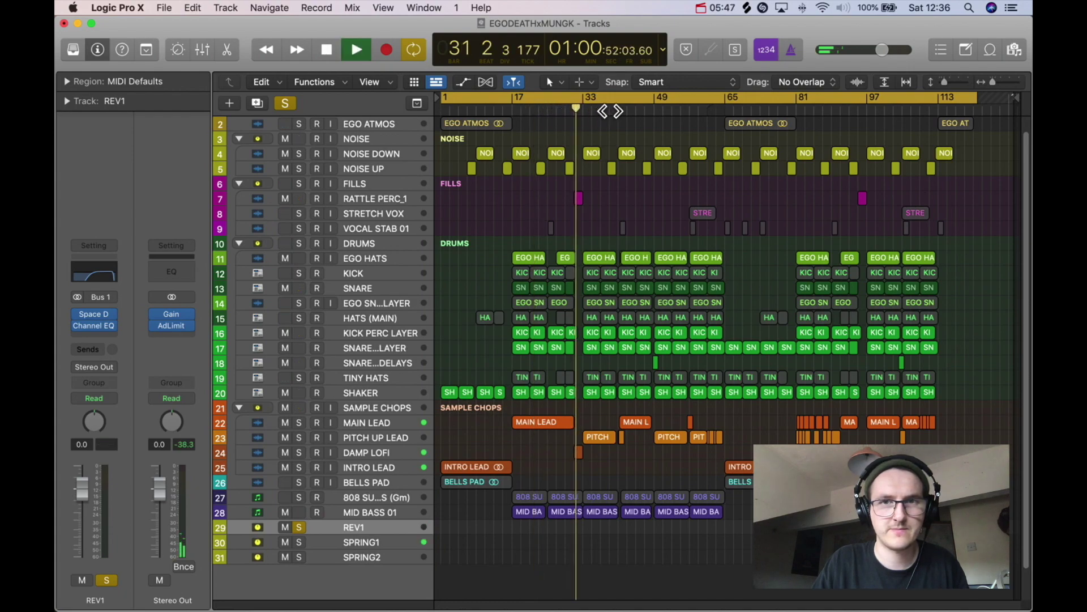
{"action": "left_click", "coordinate": [595, 109]}
{"action": "left_click", "coordinate": [299, 543]}
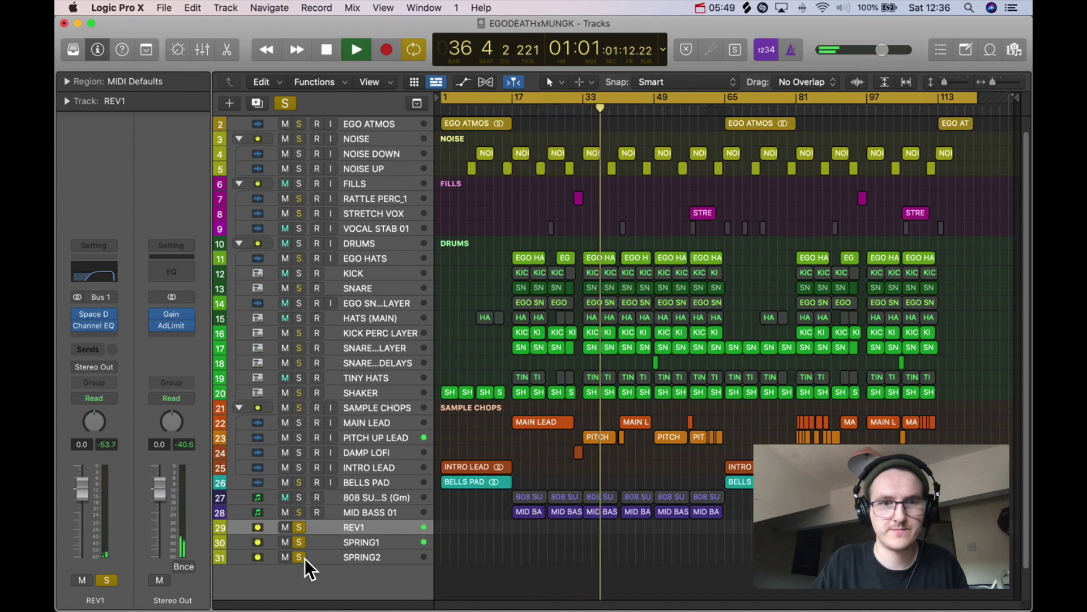
{"action": "left_click", "coordinate": [300, 557]}
{"action": "key", "text": "space"}
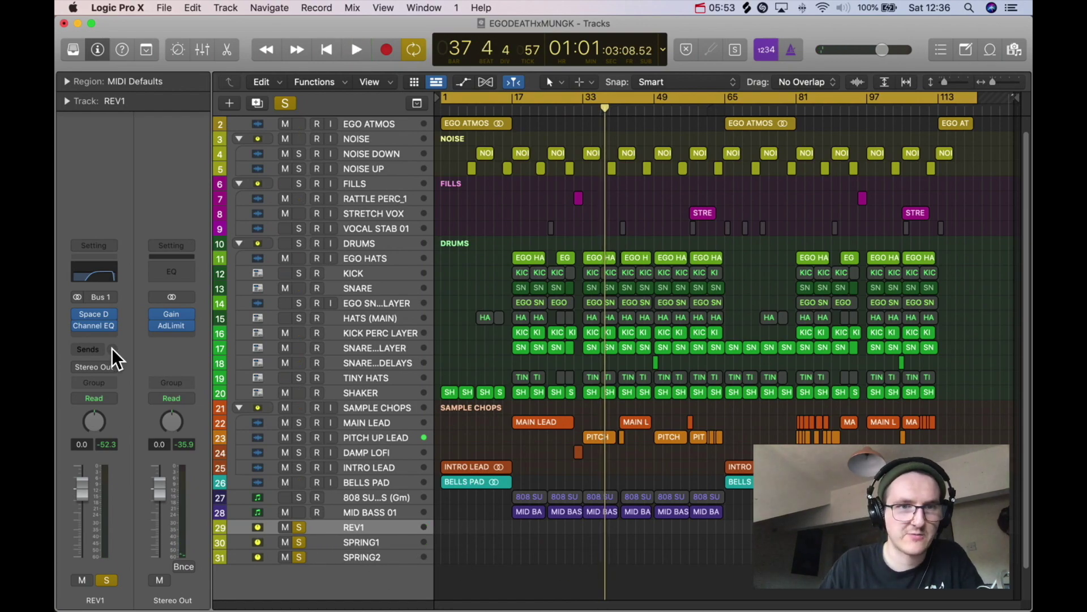
{"action": "left_click", "coordinate": [299, 527]}
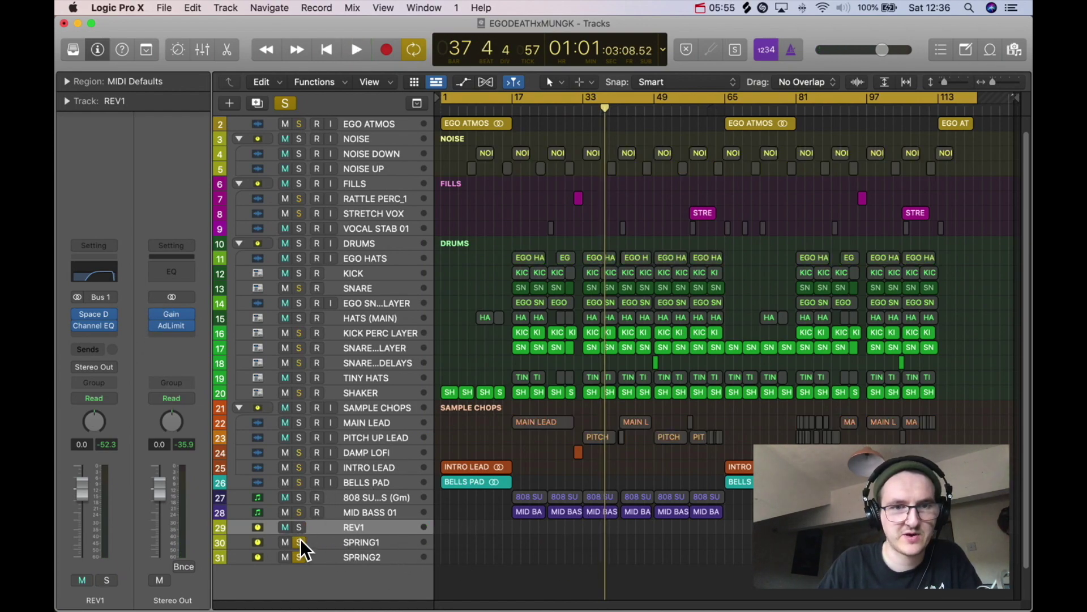
{"action": "left_click", "coordinate": [300, 541]}
{"action": "left_click", "coordinate": [300, 558]}
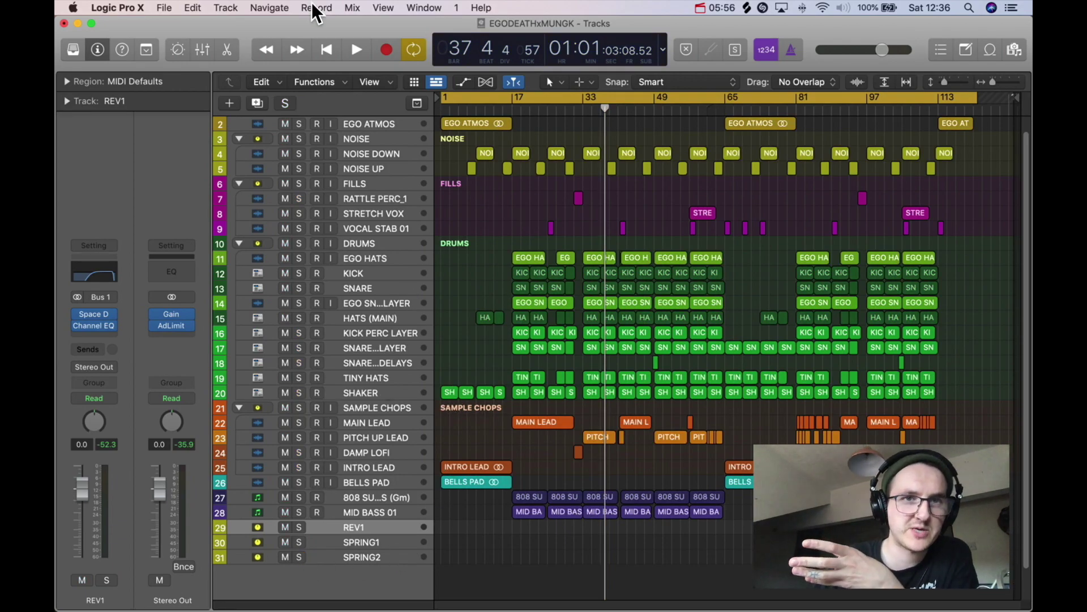
{"action": "left_click", "coordinate": [170, 7]}
{"action": "mouse_move", "coordinate": [205, 296]}
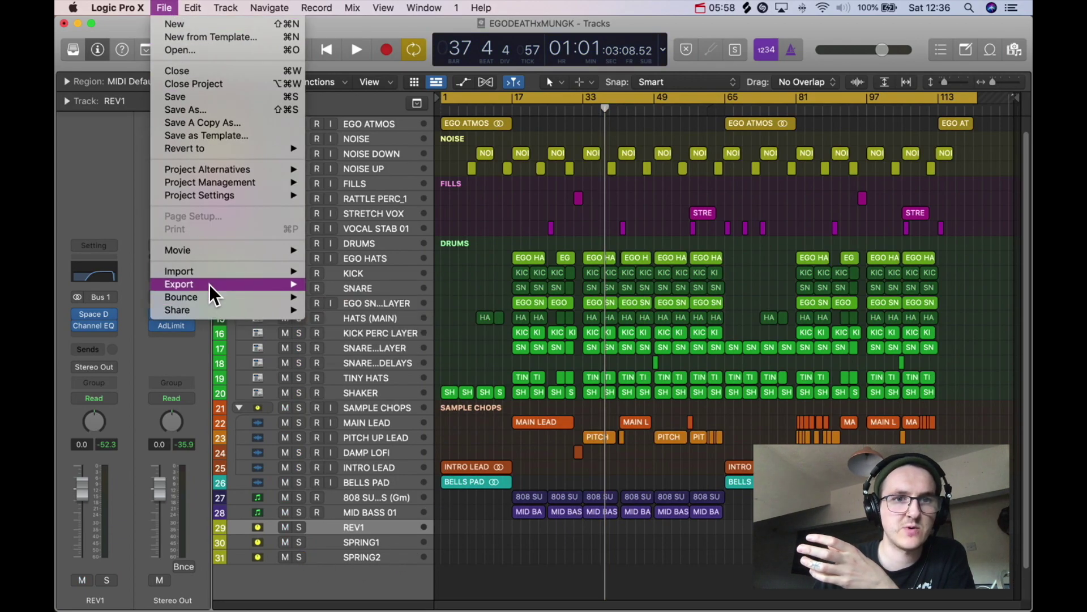
{"action": "left_click", "coordinate": [383, 373]}
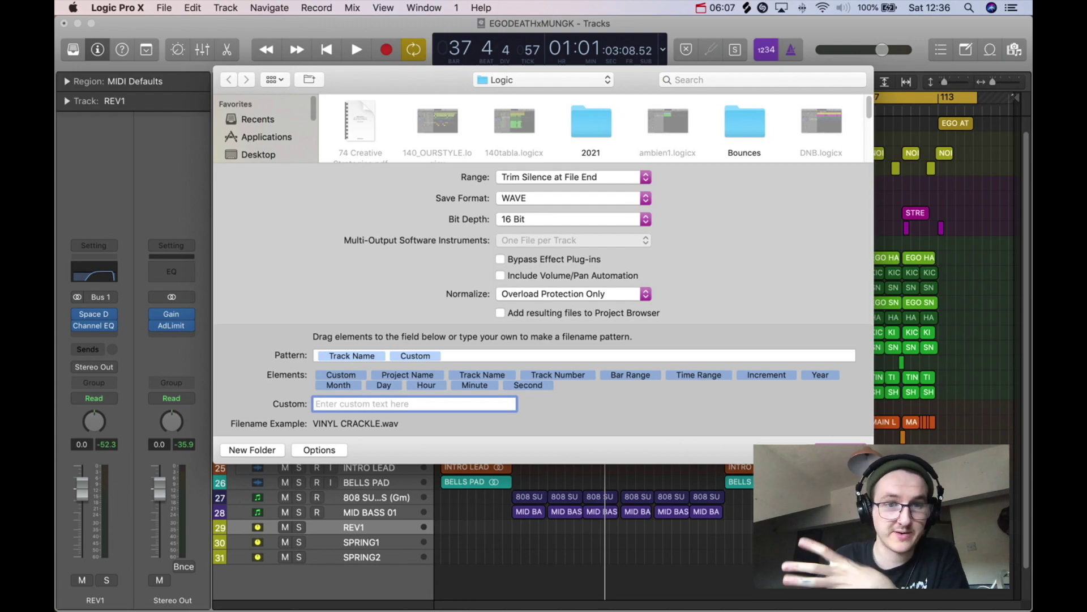
{"action": "left_click", "coordinate": [796, 450]}
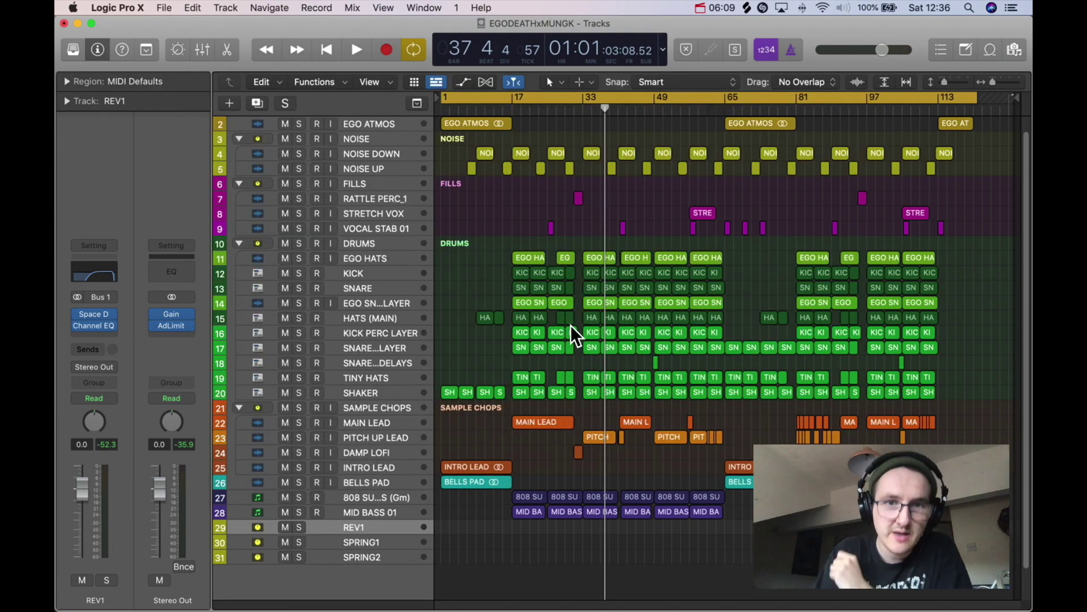